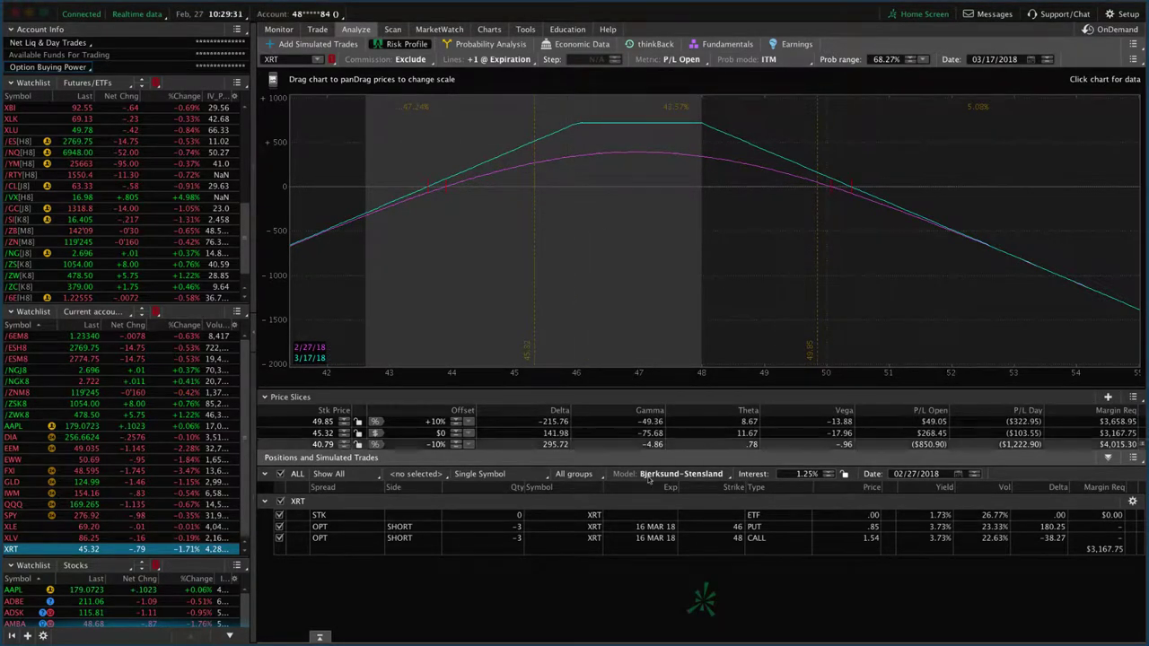
Collapse the 20 APR 18 series in the XRT option chain to compare the available expirations and their days remaining.
click(318, 30)
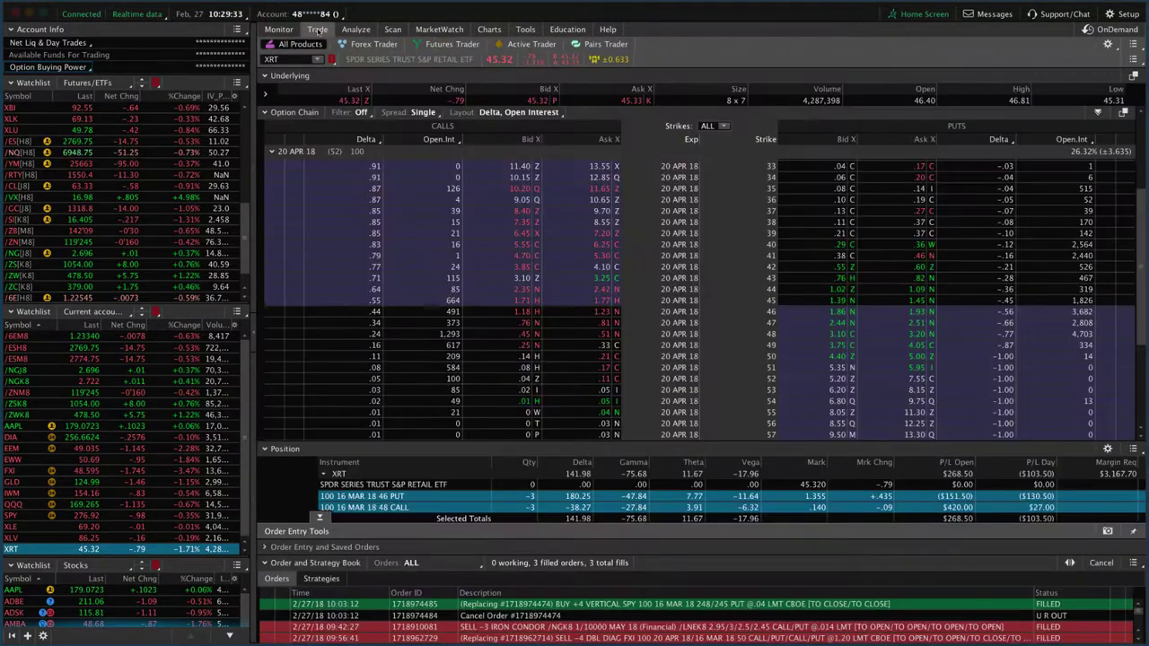
click(319, 176)
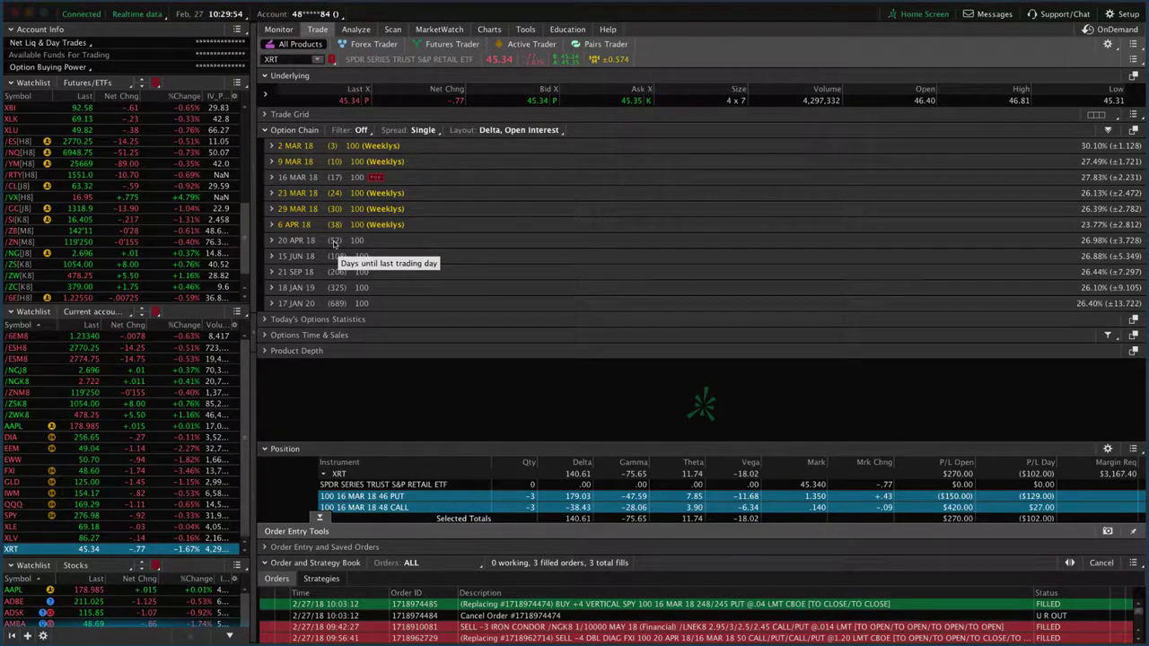
click(355, 28)
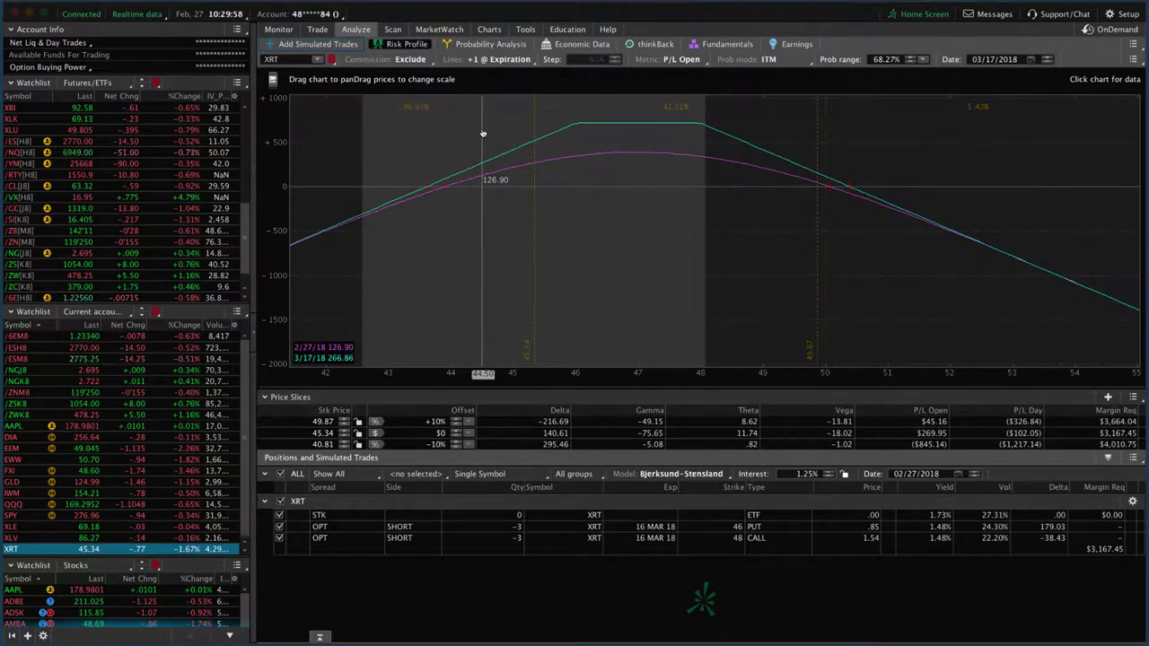
Examine XRT's daily price chart and return to the position's risk profile.
click(489, 29)
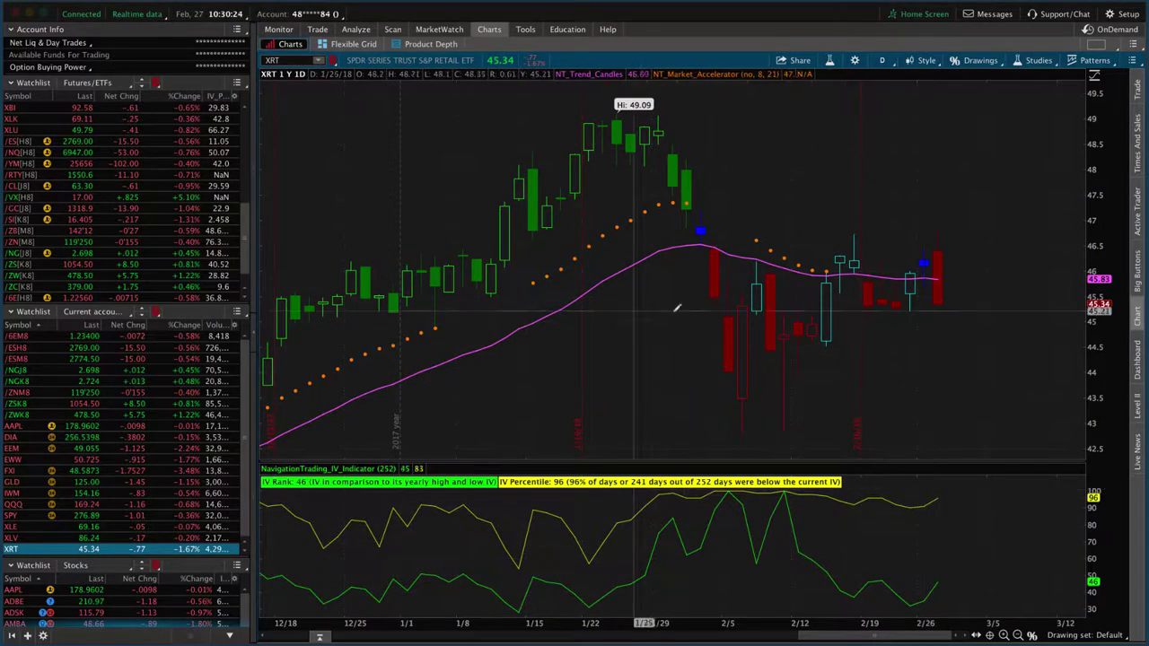
click(356, 30)
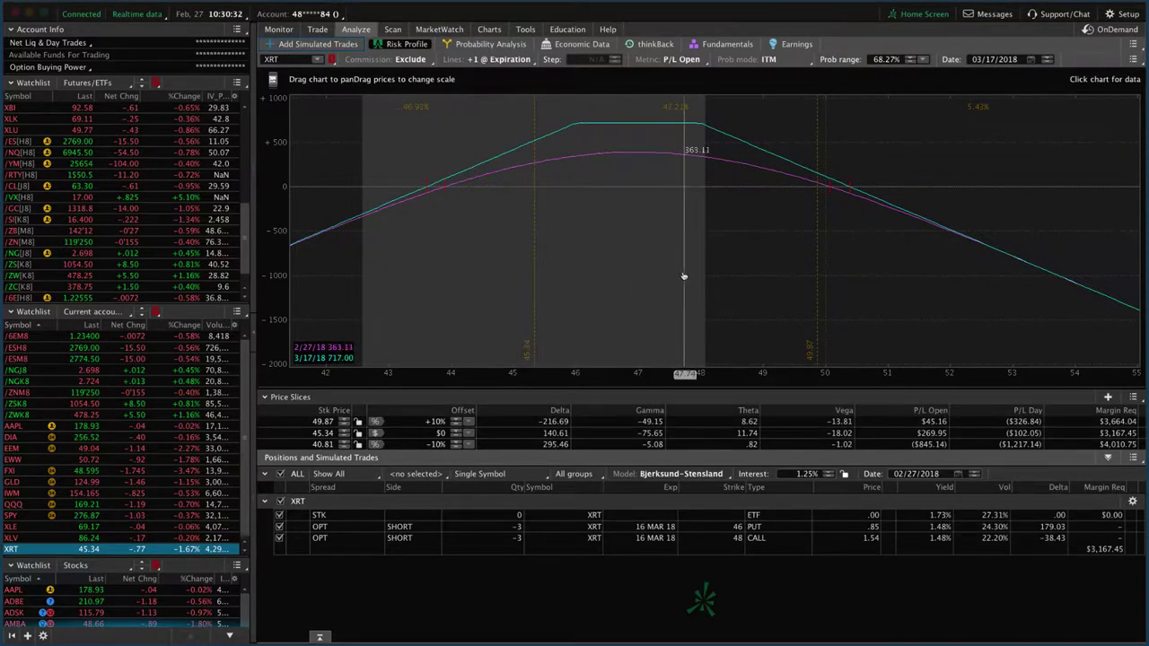
Exclude the short 46 put from the XRT risk profile to examine the short 48 call alone, and include it again.
click(280, 527)
click(279, 527)
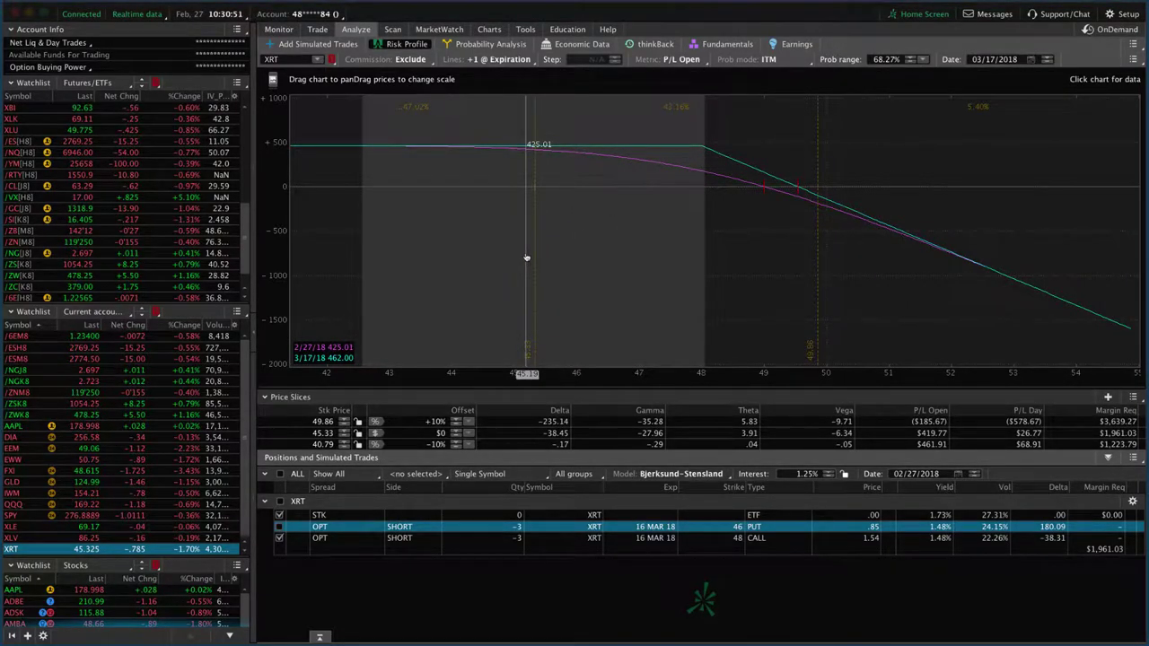
click(488, 518)
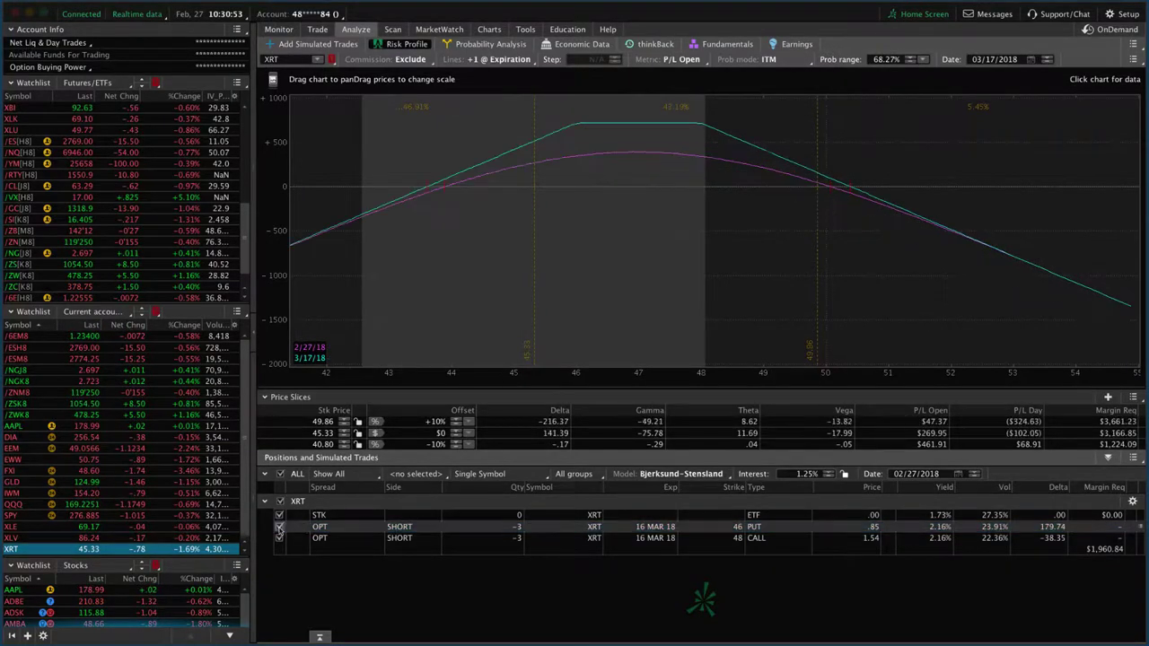
click(474, 528)
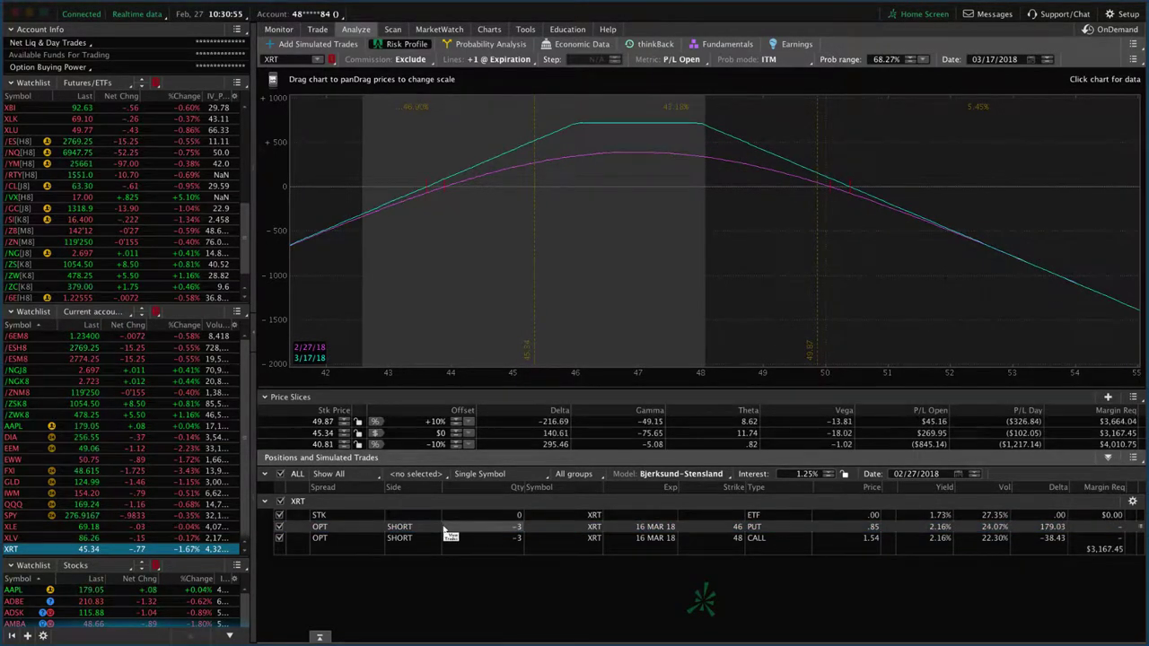
Create a double diagonal rolling order for the three short 46 puts and 48 calls, rolling from 16 MAR 18 to 20 APR 18.
drag(420, 529, 420, 539)
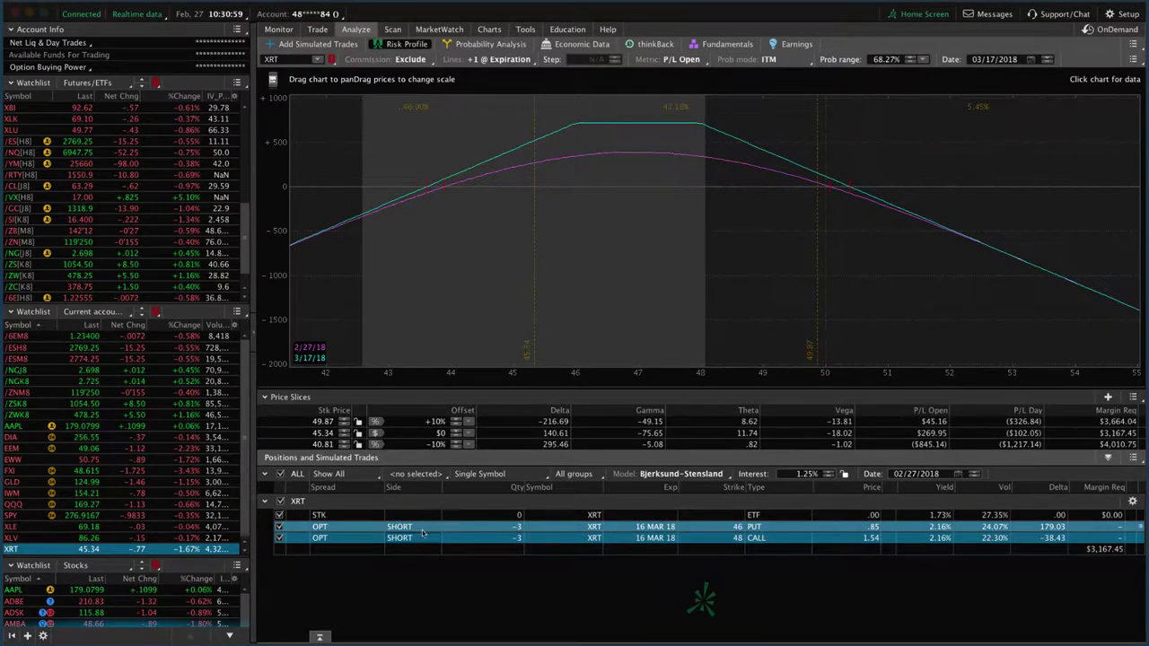
right_click(422, 533)
click(411, 539)
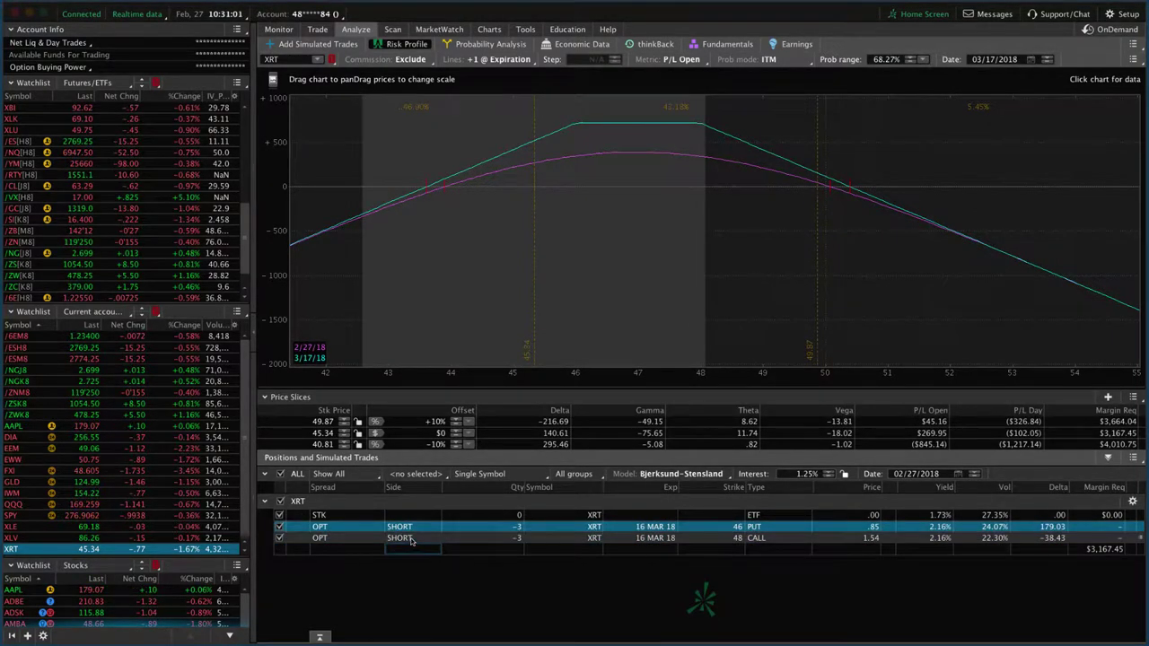
ctrl+click(414, 538)
right_click(428, 536)
mouse_move(527, 575)
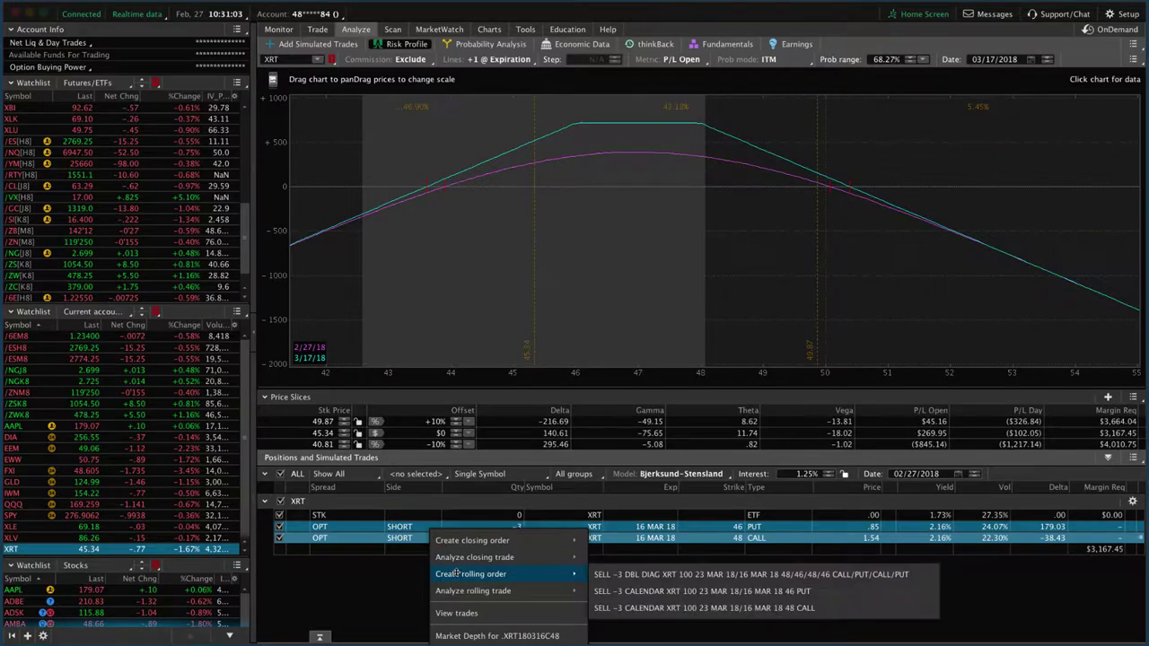
click(618, 575)
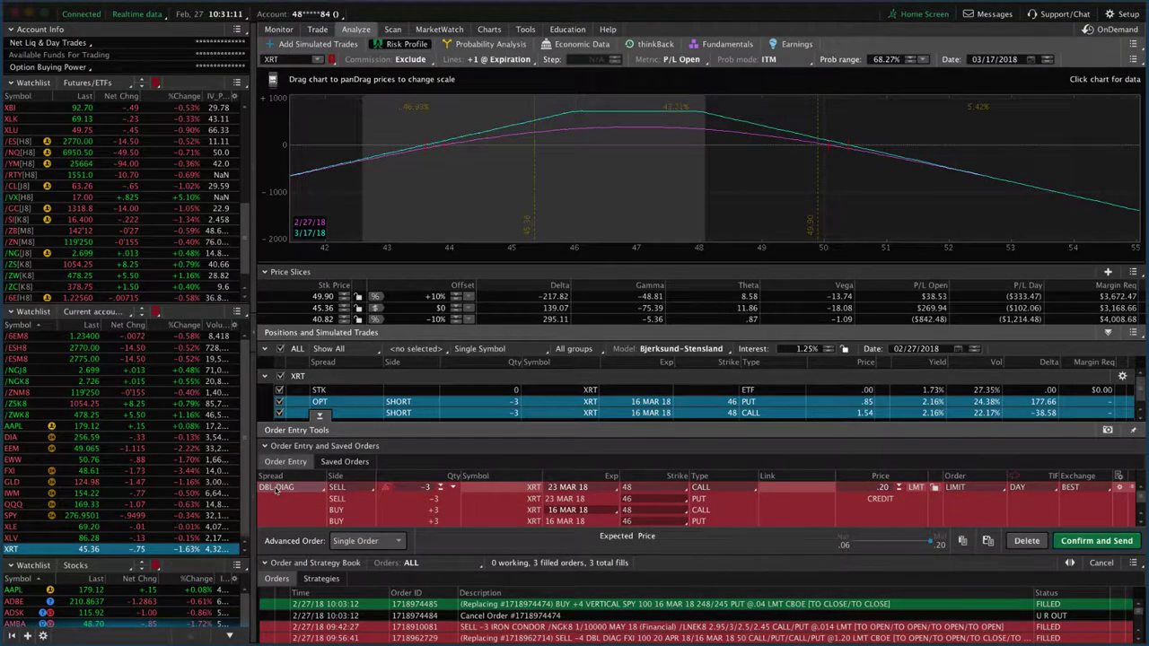
click(568, 489)
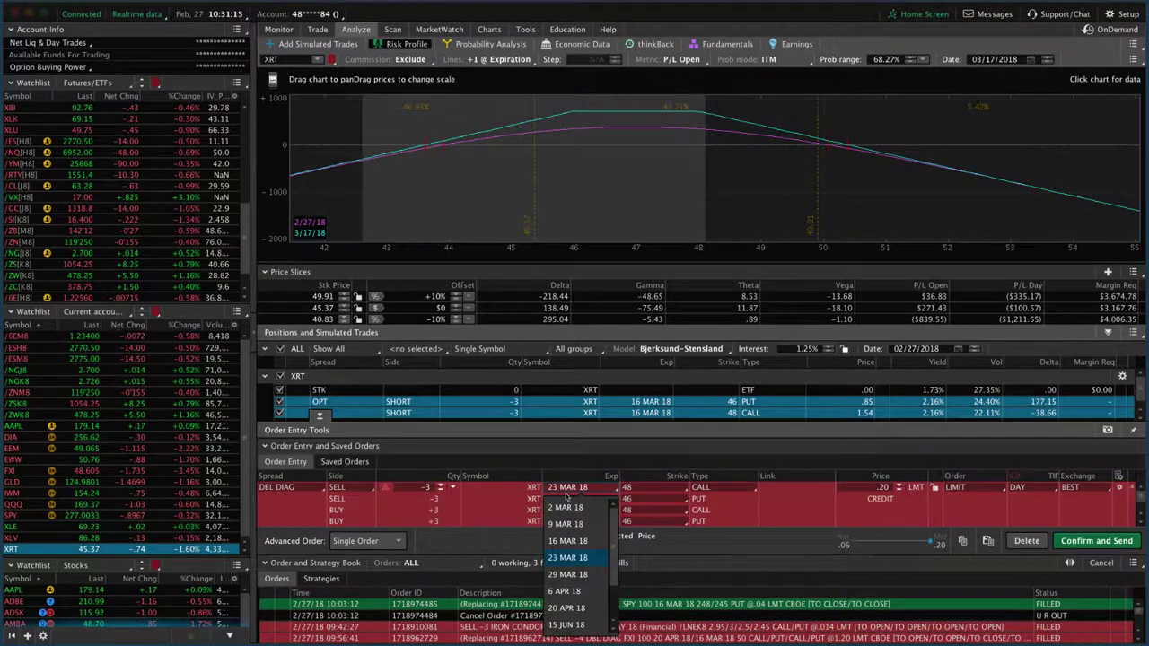
click(567, 610)
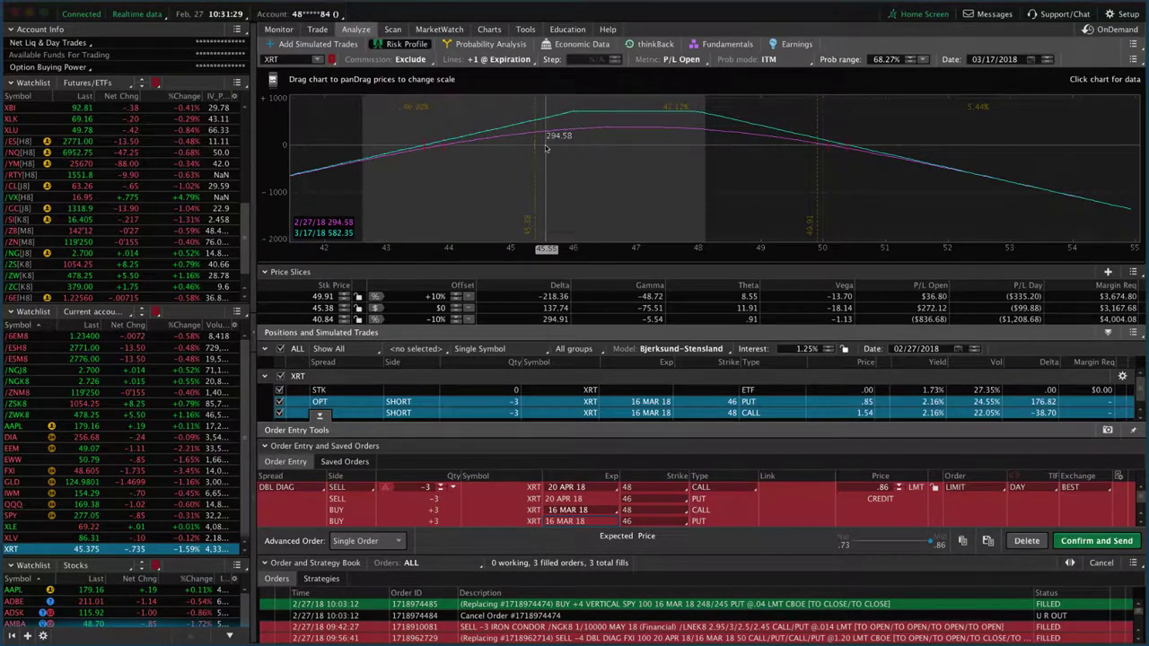
Compare the risk profile with and without the short 46 put, leaving the put included.
click(279, 403)
click(279, 403)
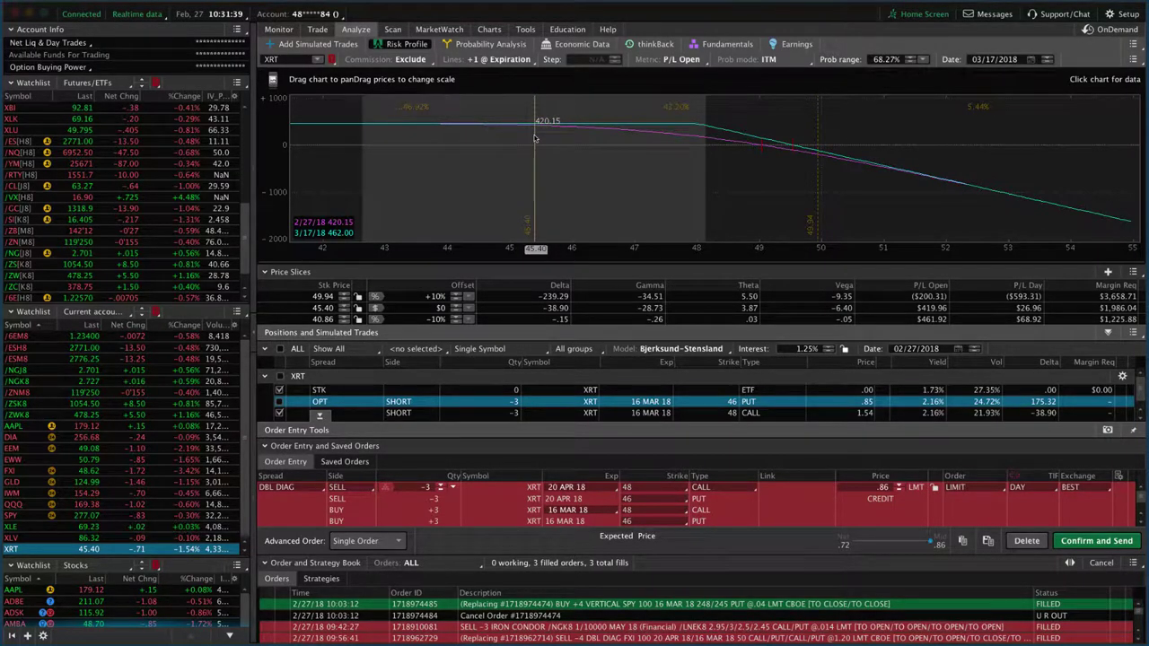
click(279, 403)
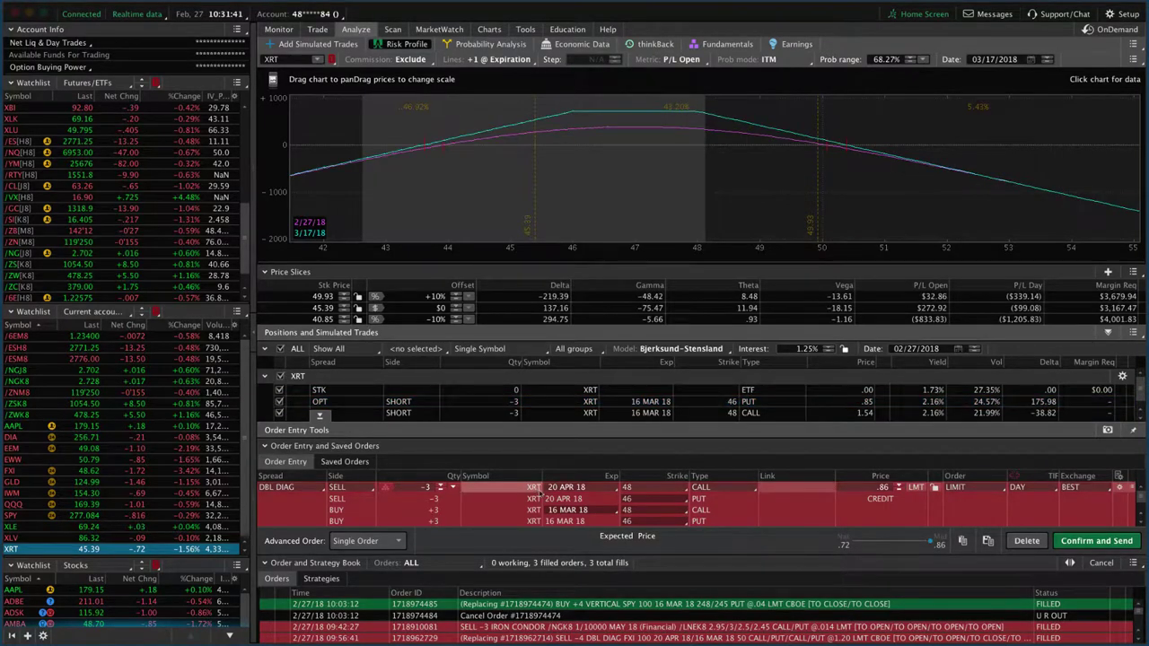
Try a strike of 46 for the 20 APR 18 call in the rolling order.
click(630, 488)
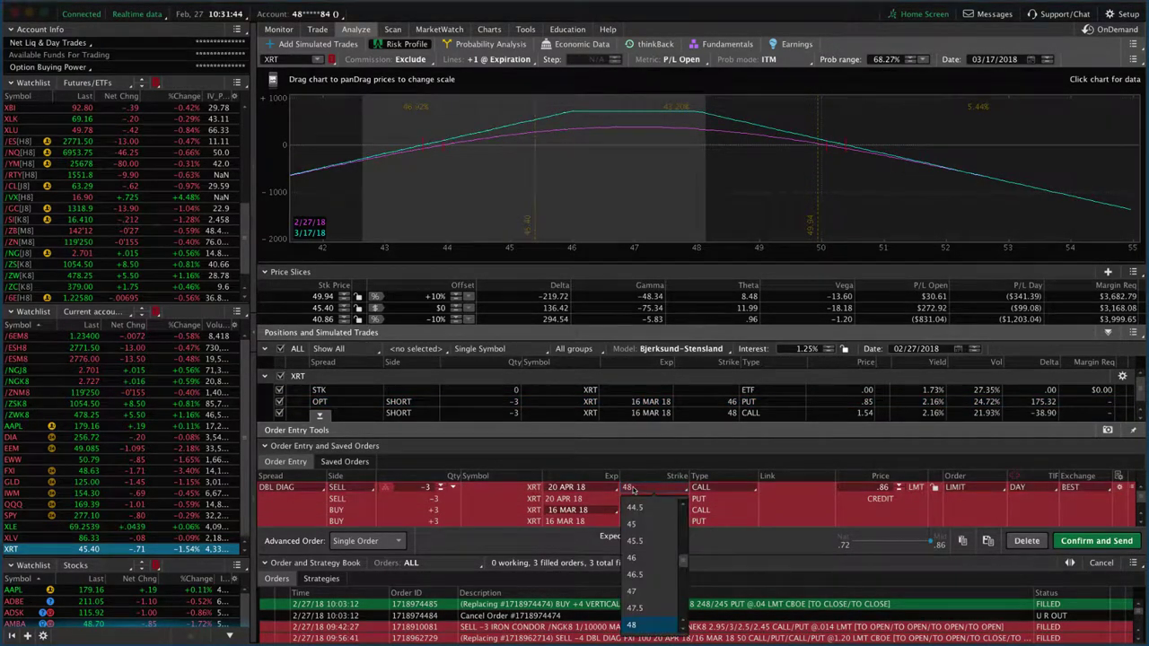
click(639, 558)
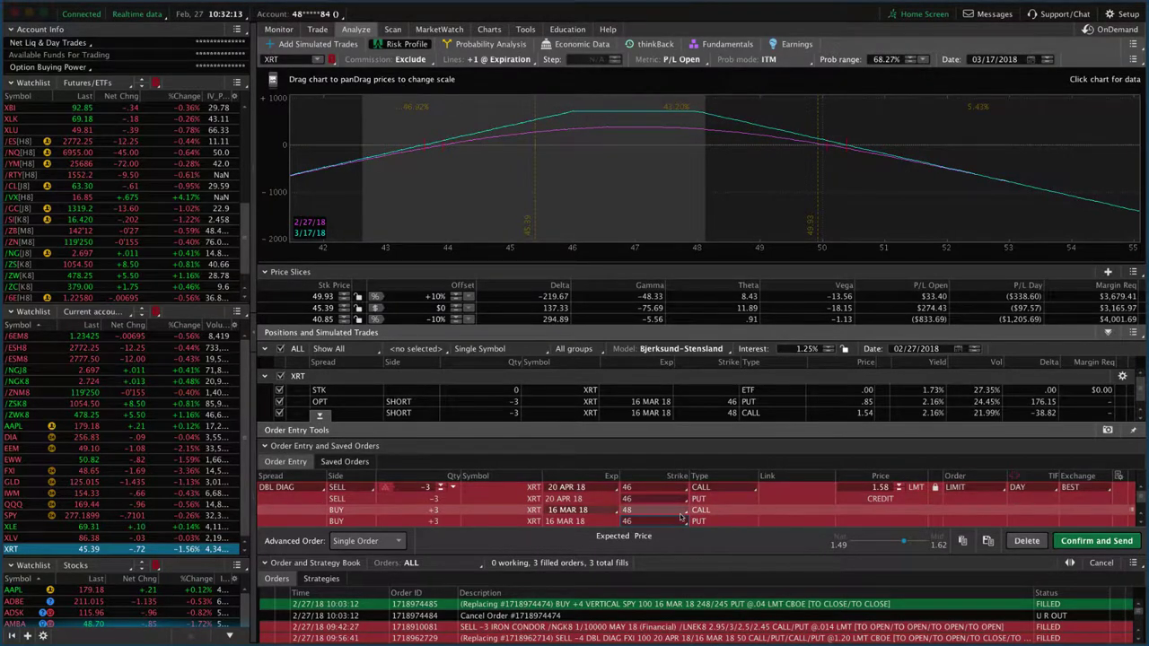
Set the 20 APR 18 call strike back to 48 and the rolling order's limit price to .86.
click(643, 489)
scroll(681, 568, down, 2)
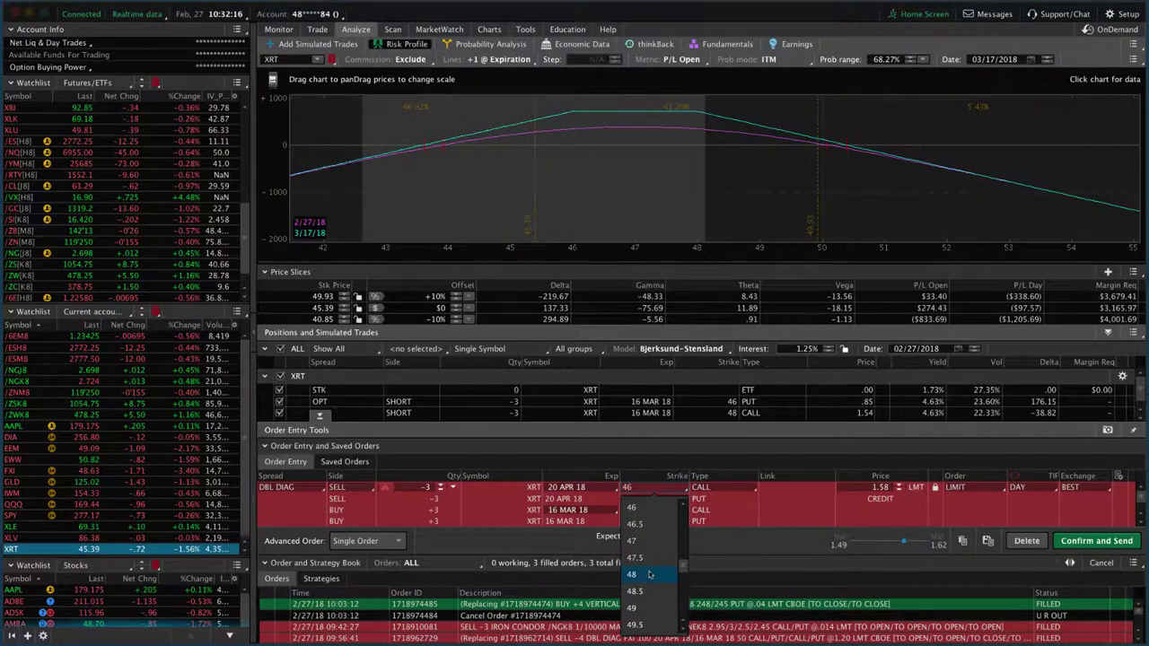
click(647, 576)
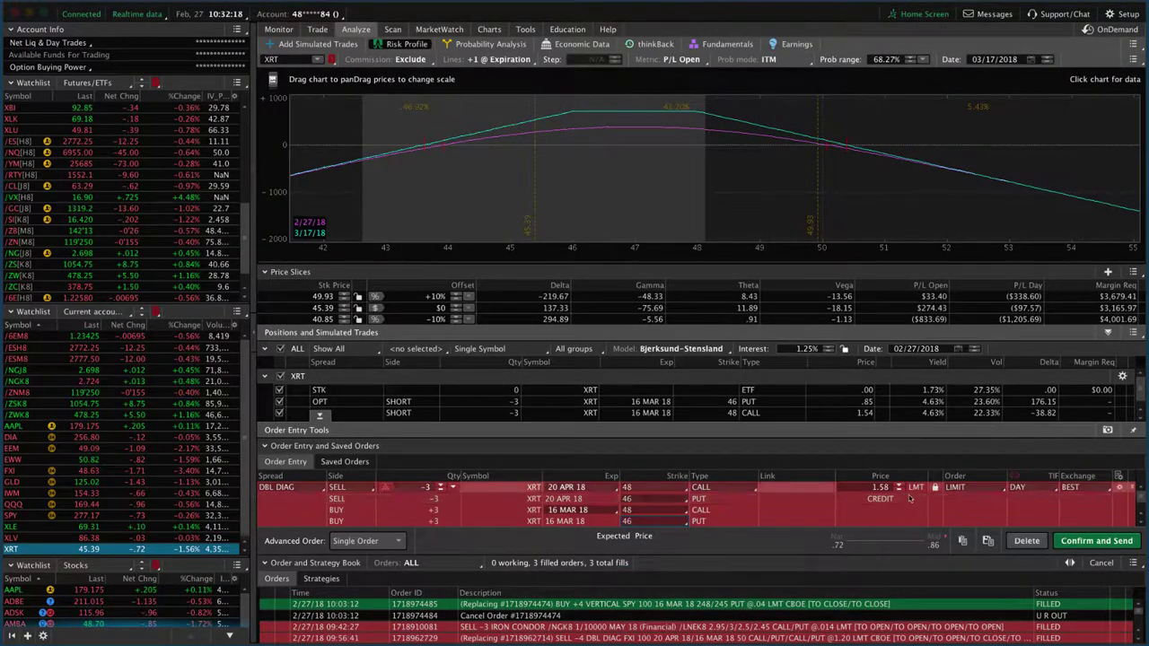
click(928, 548)
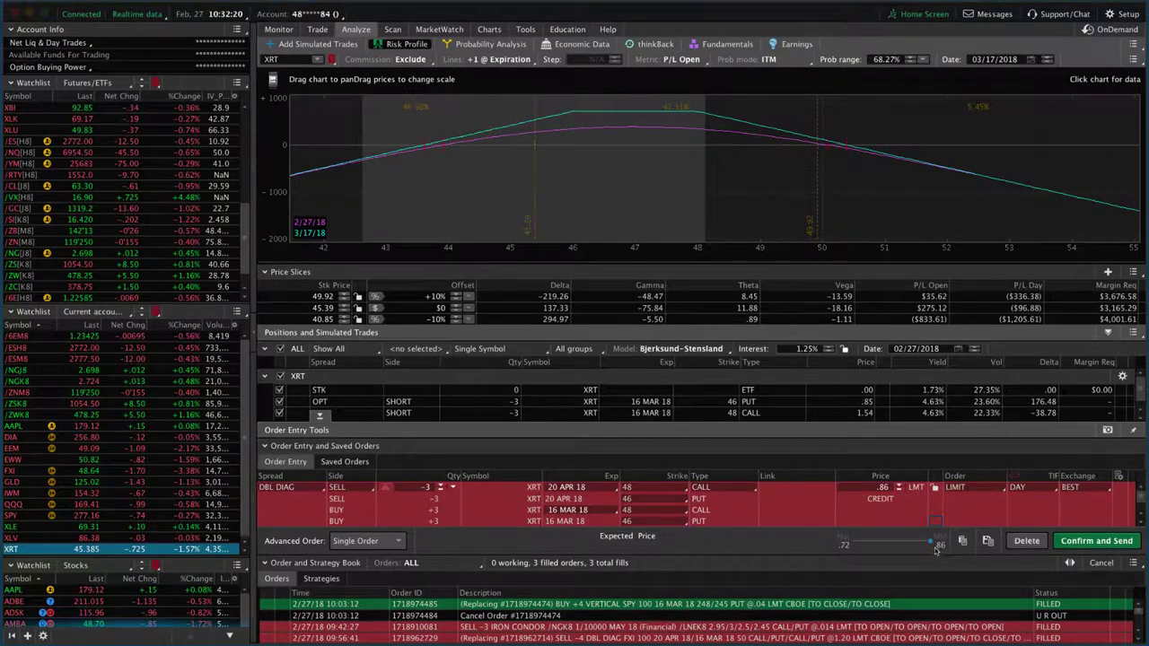
Roll the short call down by setting the 20 APR 18 call strike to 46.
click(641, 490)
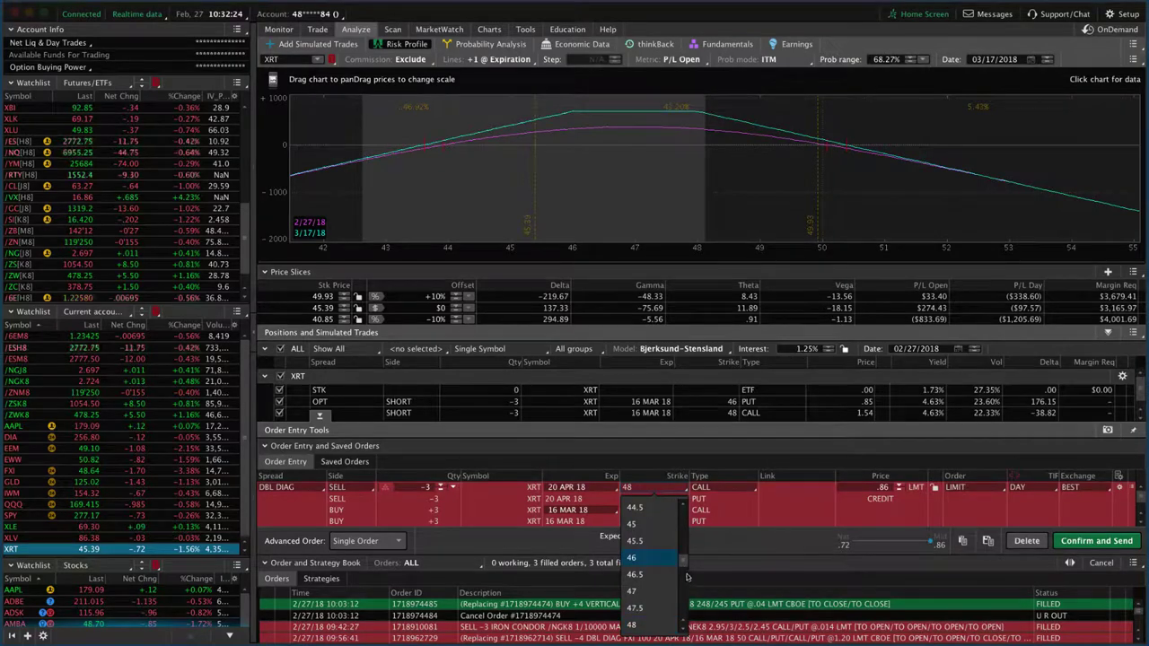
click(682, 580)
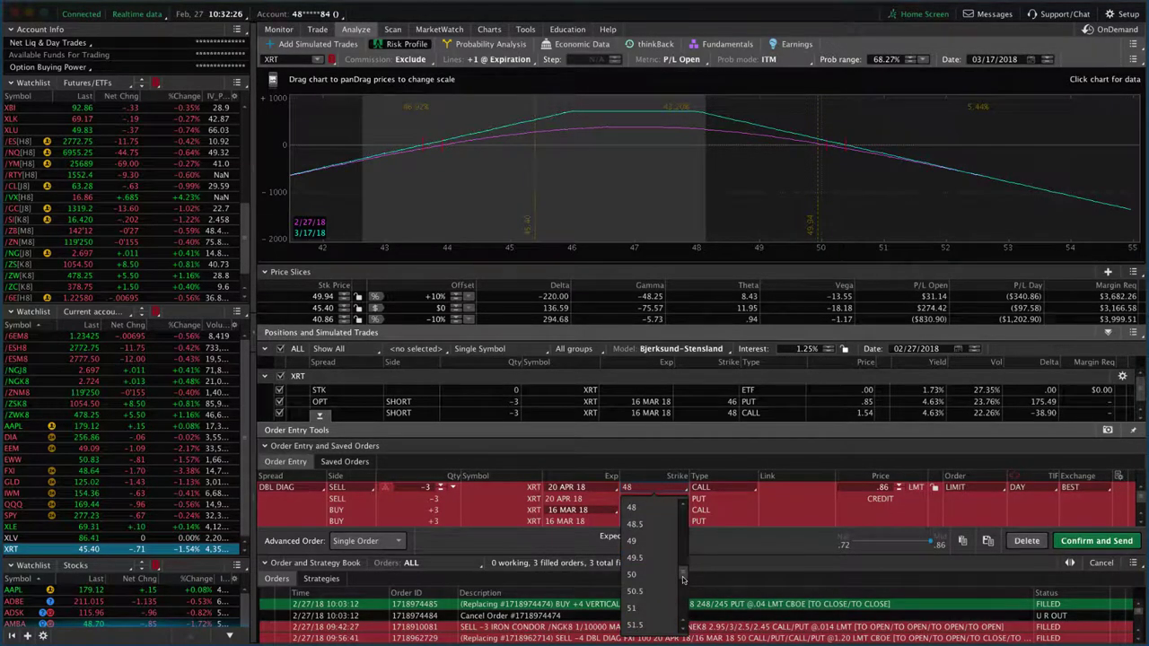
scroll(671, 555, up, 3)
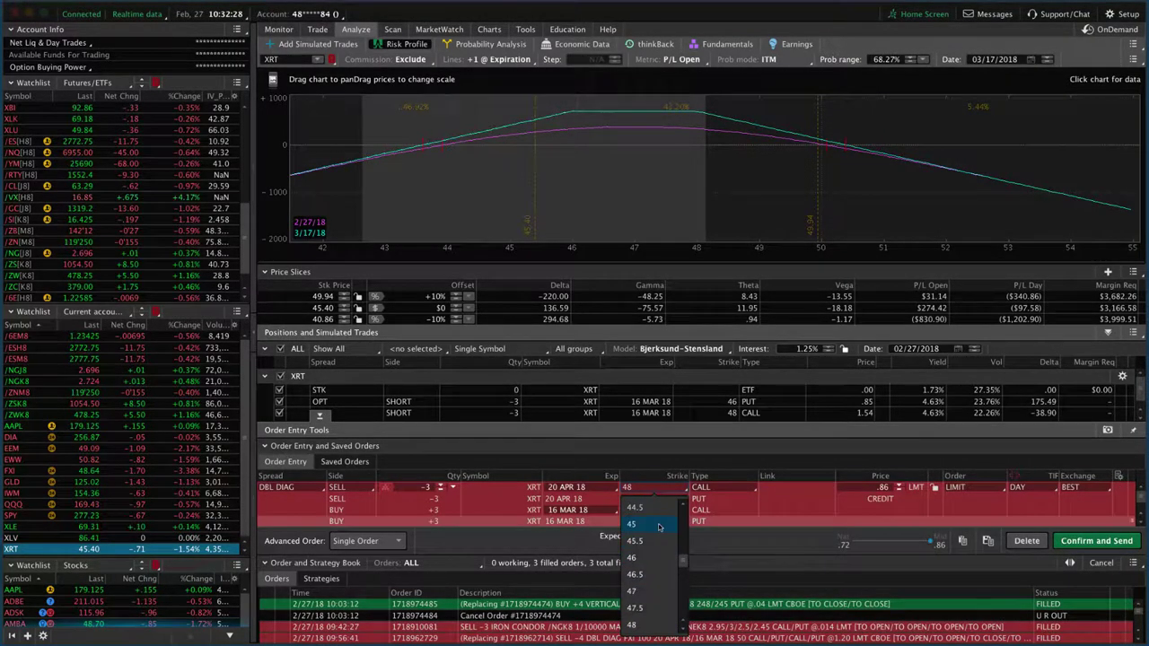
click(641, 559)
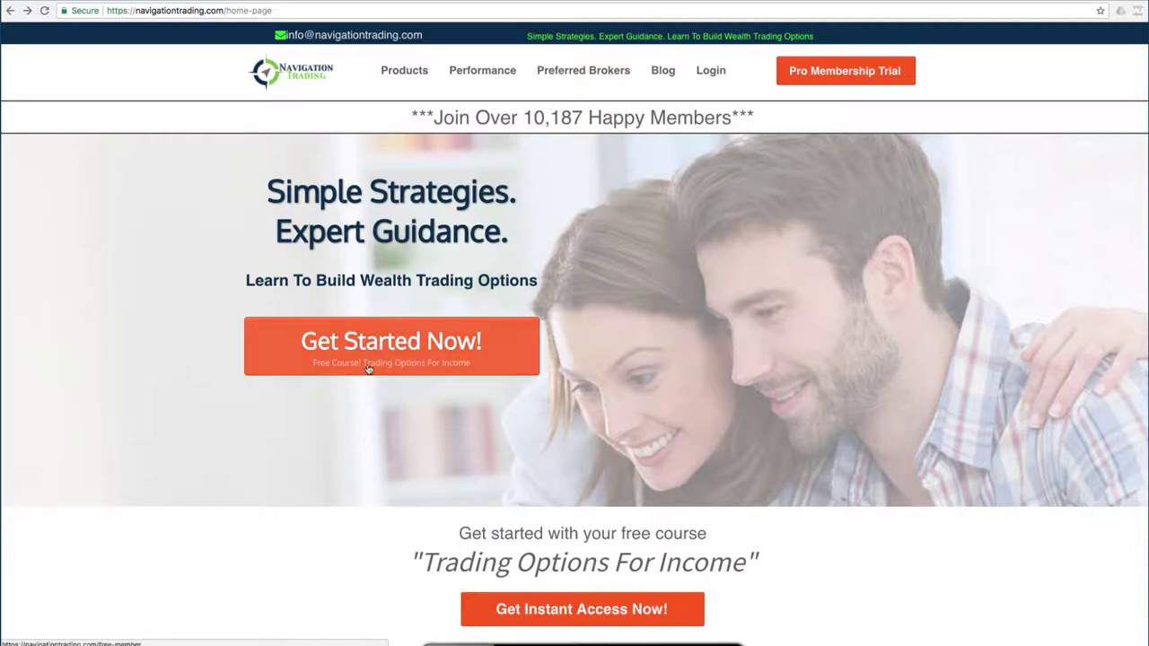
Examine the free options course and its included bonuses on the NavigationTrading home page.
scroll(313, 360, down, 5)
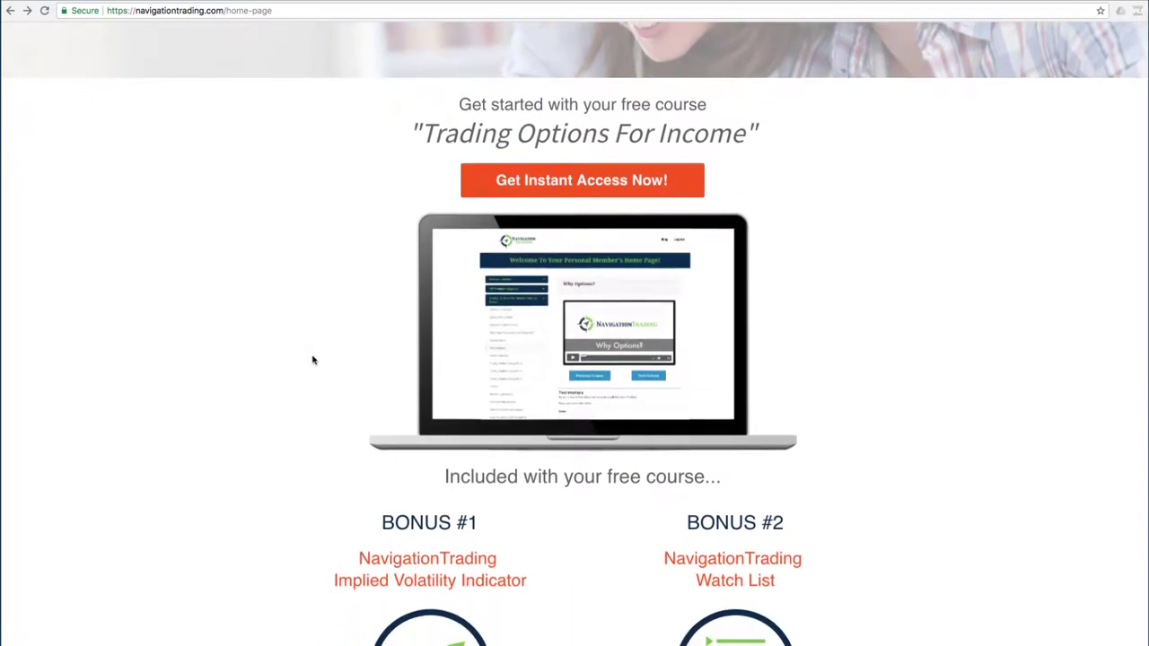
scroll(314, 360, down, 2)
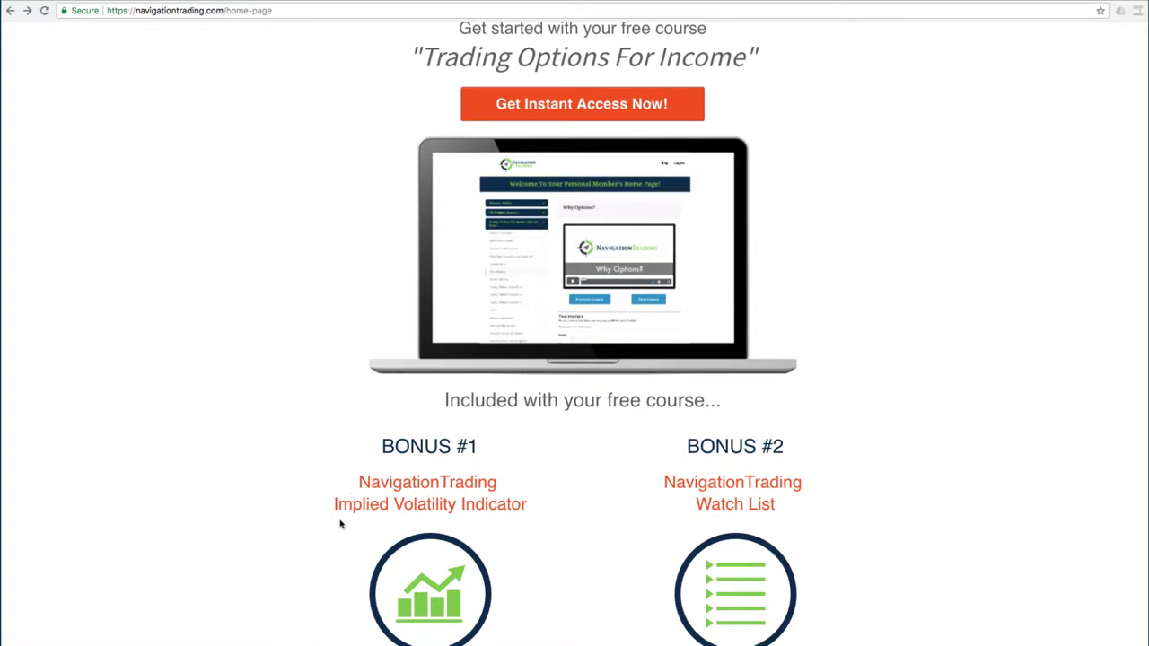
scroll(585, 541, down, 3)
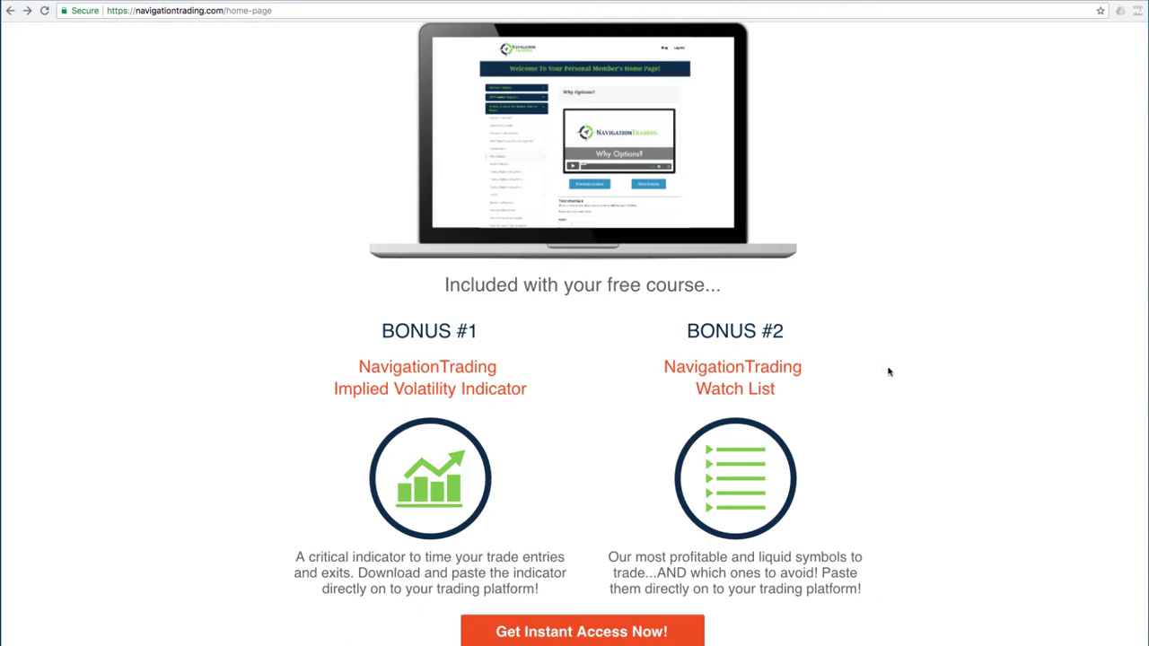
scroll(888, 371, up, 10)
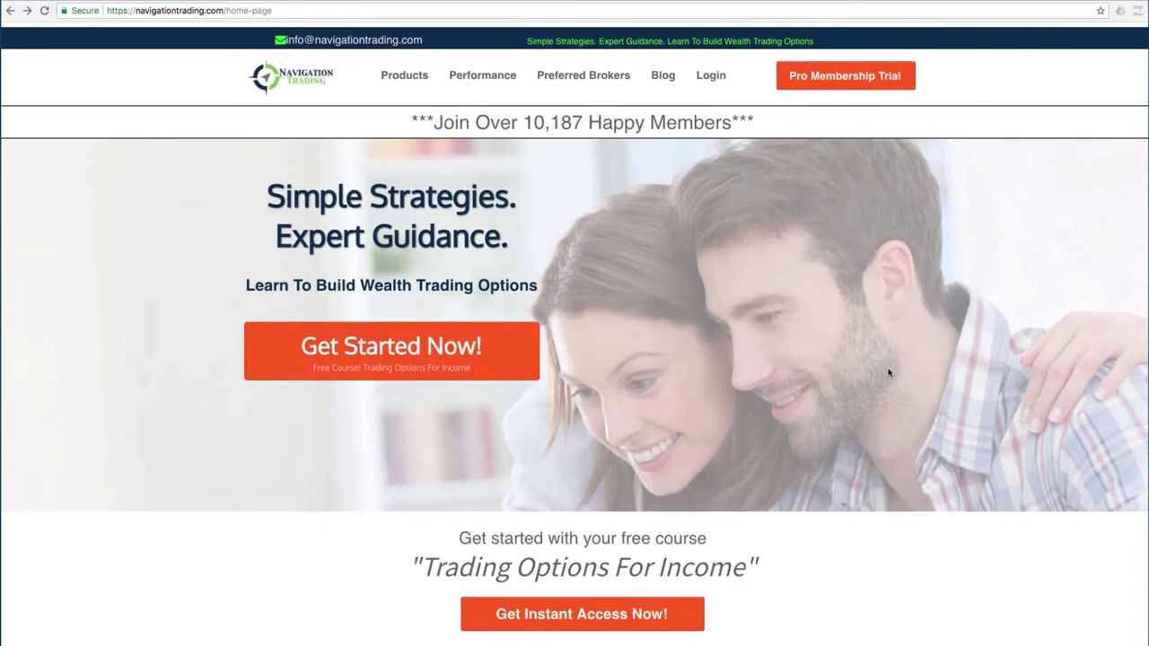